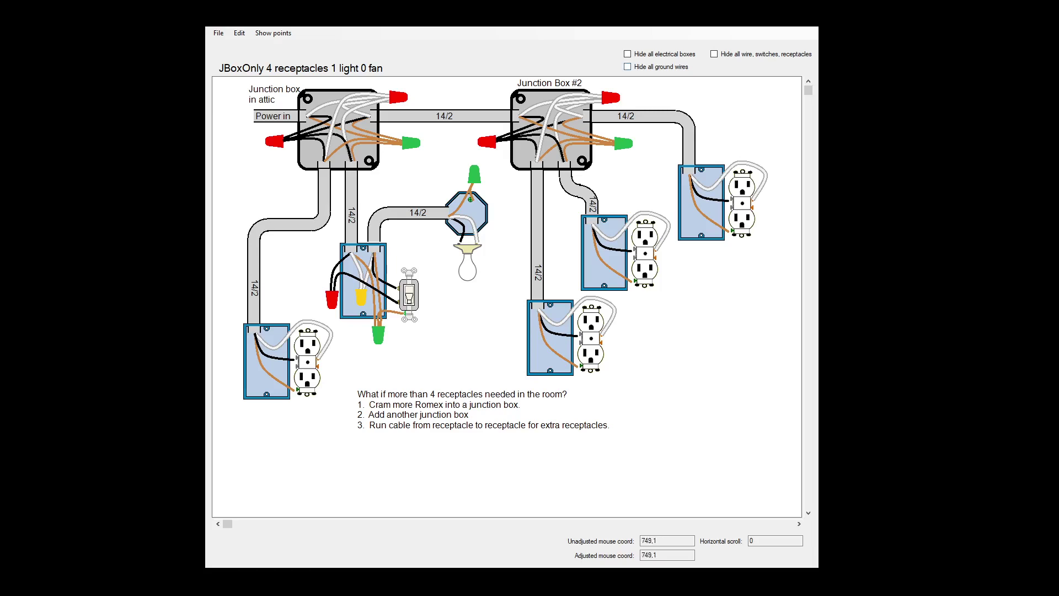
Turn on 'Hide all ground wires' so ground wires and green wire nuts disappear.
{"action": "left_click", "coordinate": [628, 67]}
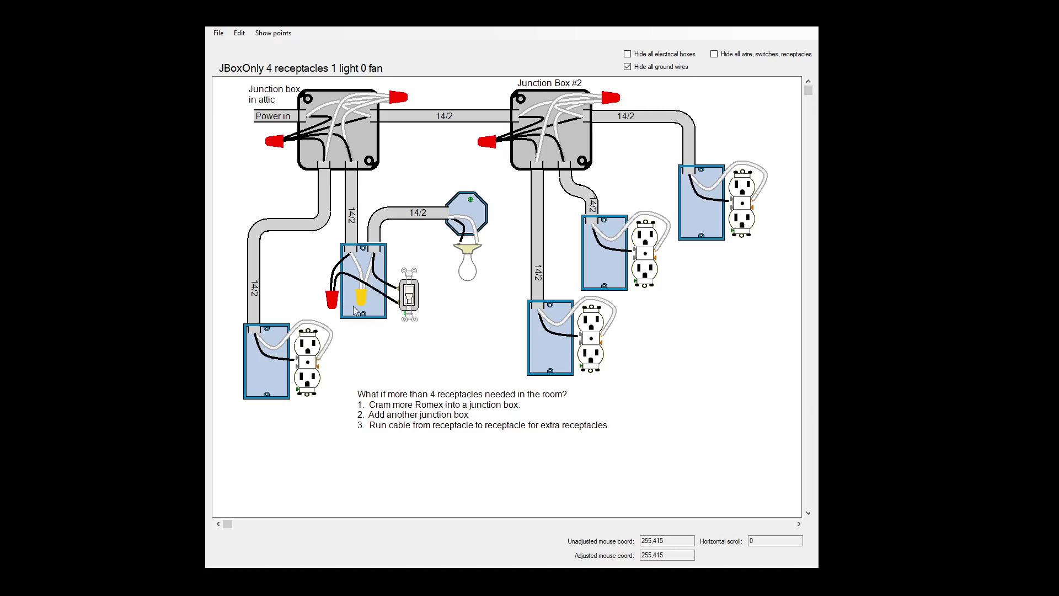
Turn on 'Hide all electrical boxes', hiding the switch and receptacle boxes.
{"action": "left_click", "coordinate": [628, 54]}
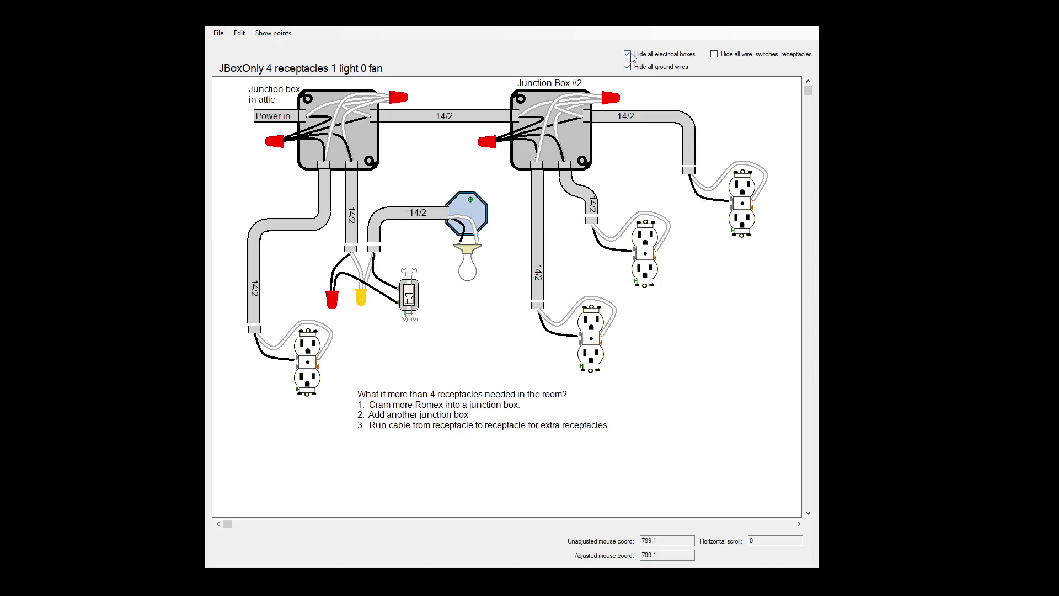
Show electrical boxes and ground wires again, then hide all wires, switches and receptacles.
{"action": "left_click", "coordinate": [627, 53]}
{"action": "left_click", "coordinate": [627, 67]}
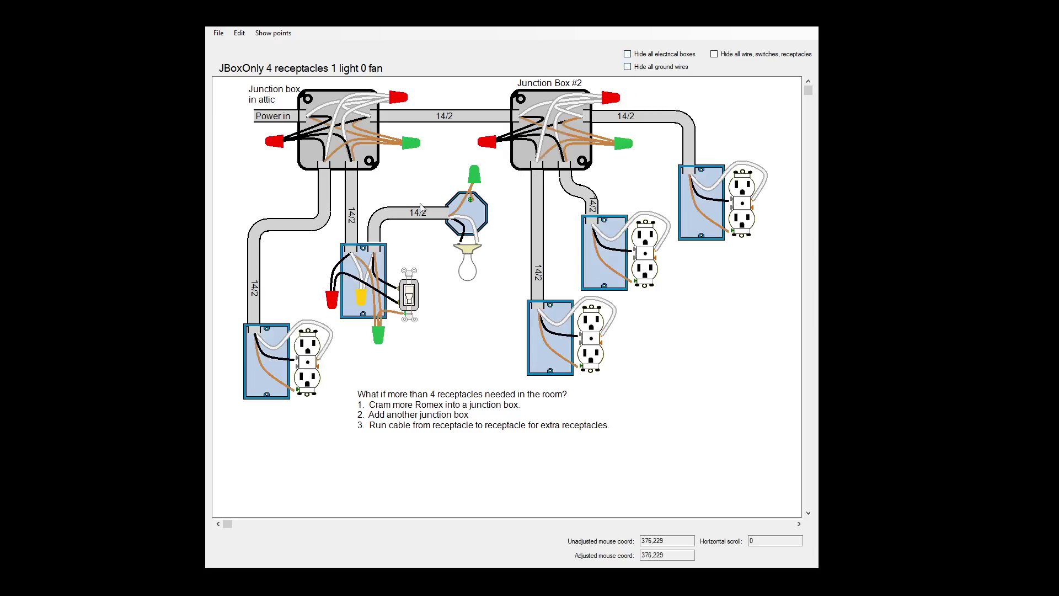
{"action": "left_click", "coordinate": [713, 56]}
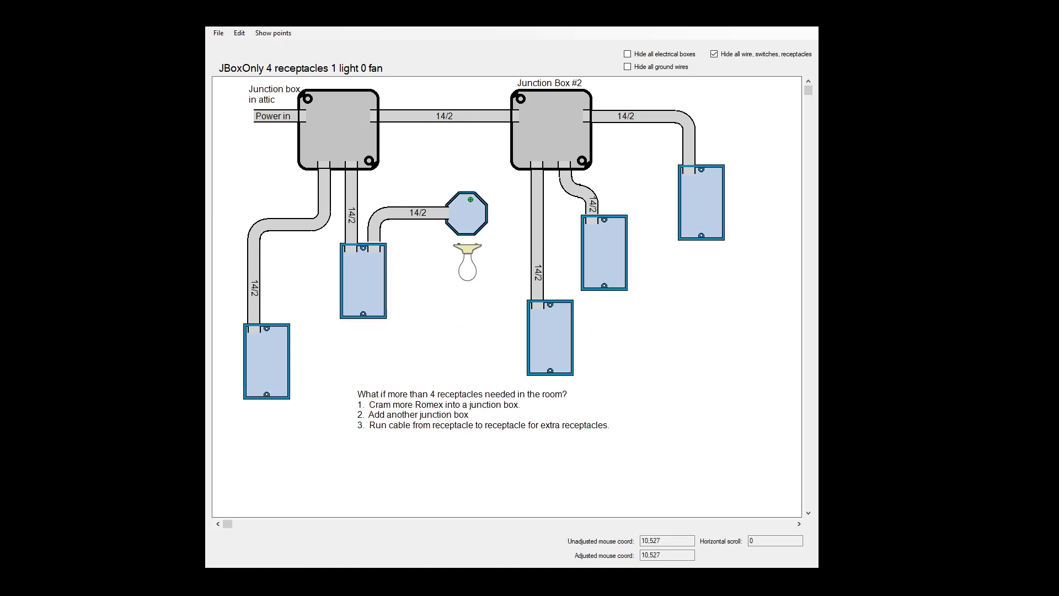
{"action": "left_click", "coordinate": [714, 54]}
{"action": "left_click", "coordinate": [440, 421]}
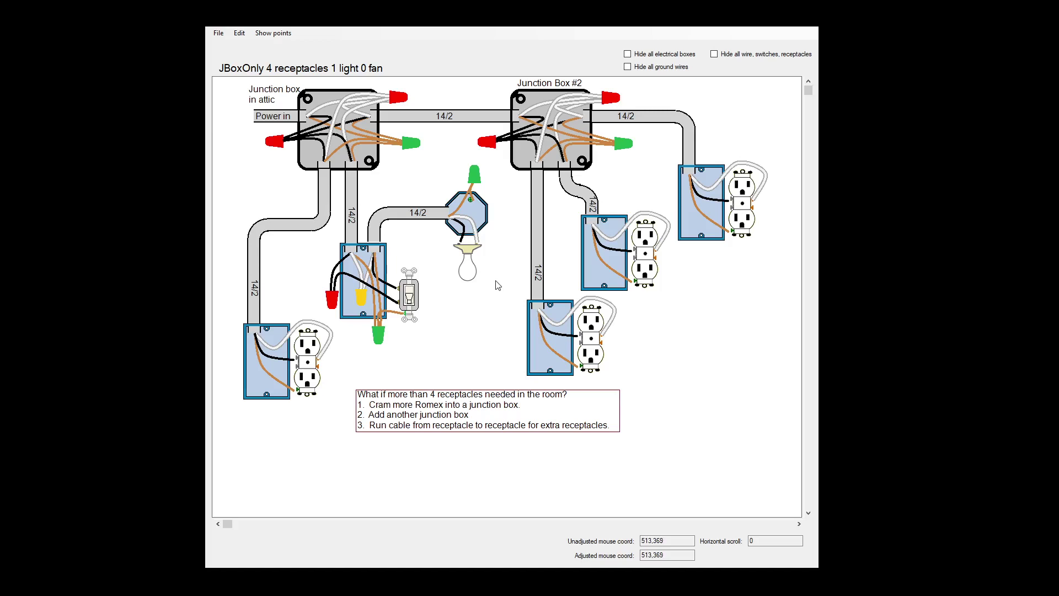
Remove the red wire nut and extra black wire from the switch box.
{"action": "left_click", "coordinate": [372, 306]}
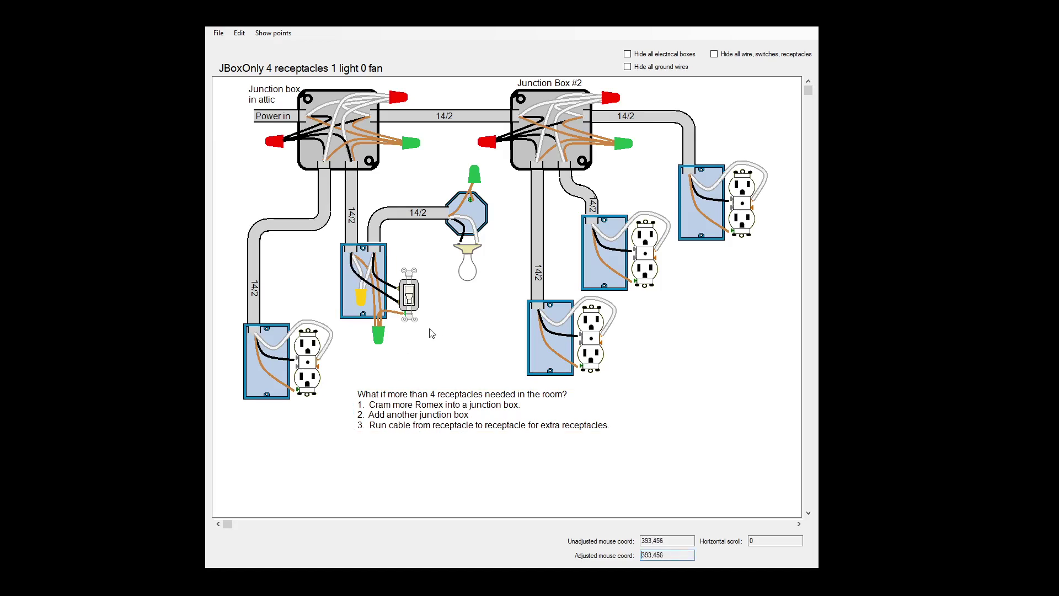